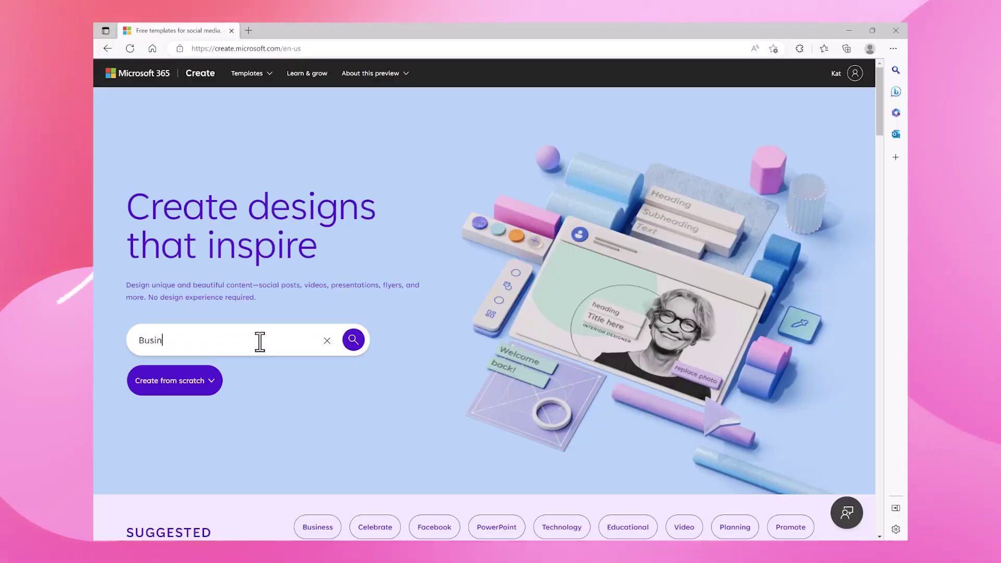
type("ess Expenses Template")
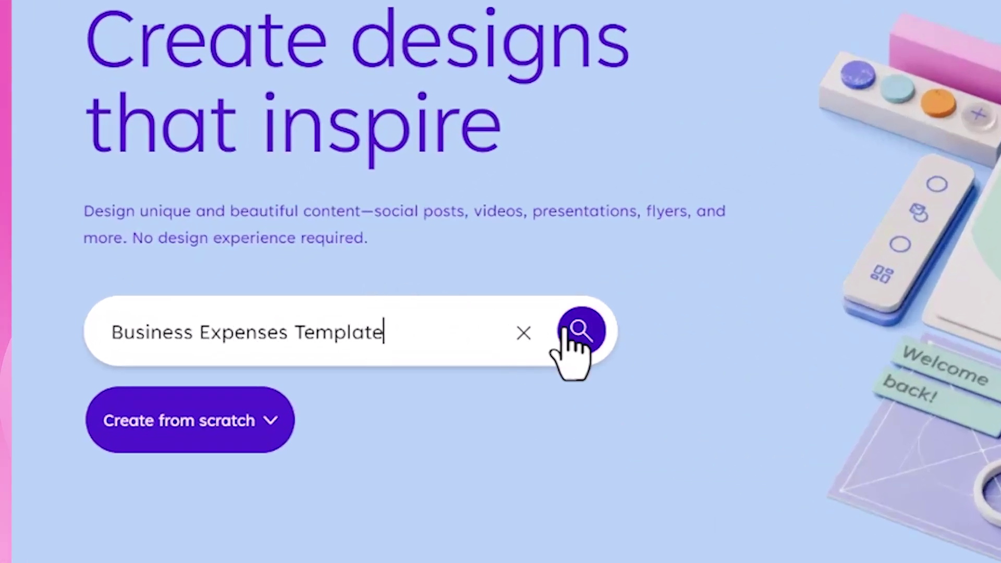
Step: Search Create for 'Business Expenses Template' and open the business expenses budget template
left_click(582, 332)
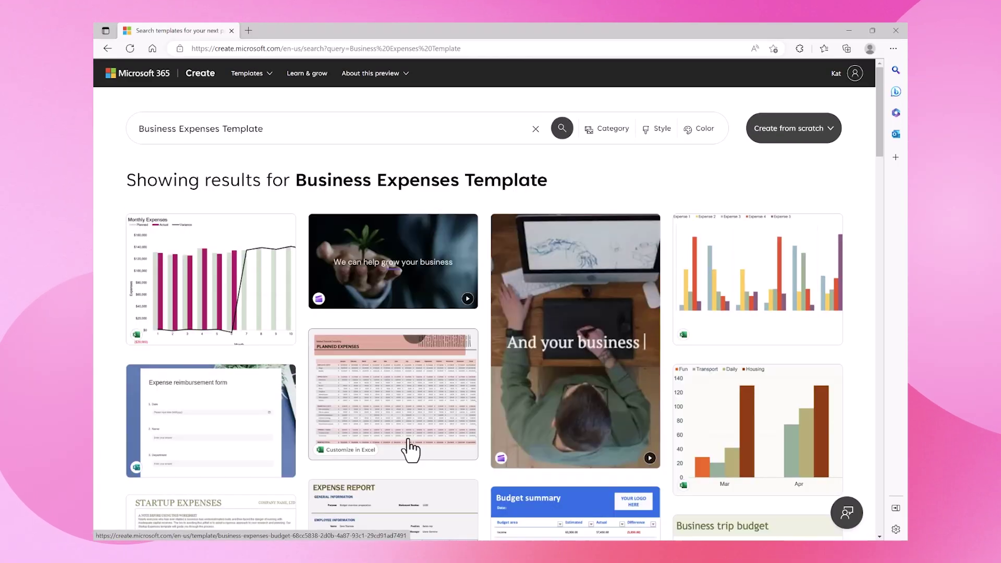
left_click(412, 449)
Step: Open the template in Excel, then view the Actual expenses, Expense variances and Expenses analysis sheets
left_click(318, 293)
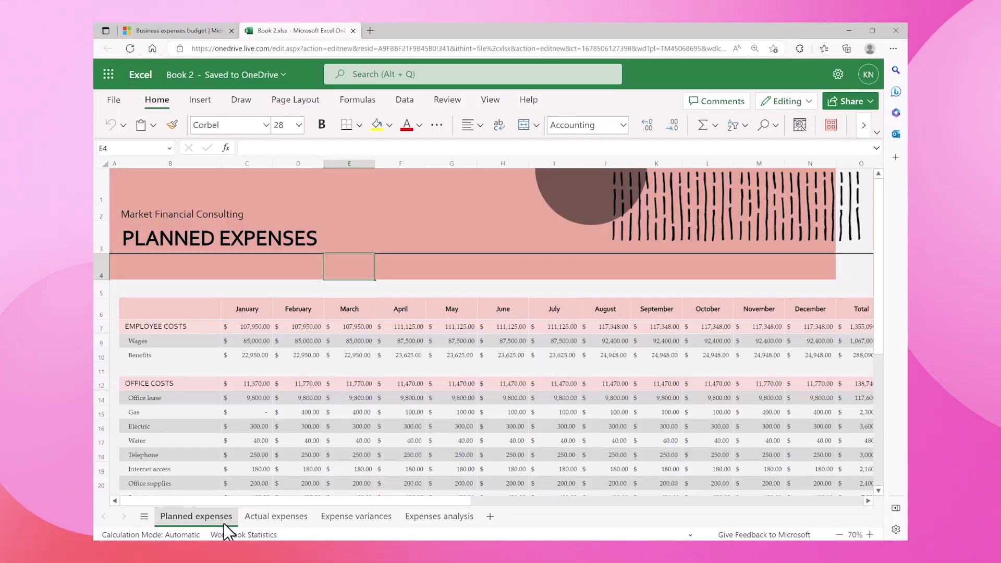
scroll(407, 455, "down", 5)
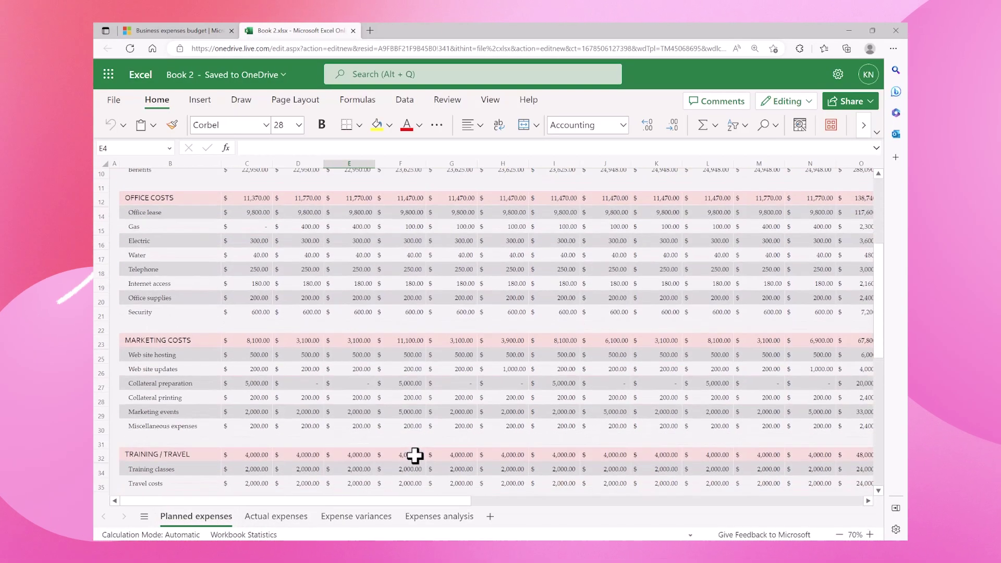
scroll(407, 455, "down", 3)
scroll(406, 455, "up", 8)
left_click(275, 516)
scroll(453, 461, "down", 5)
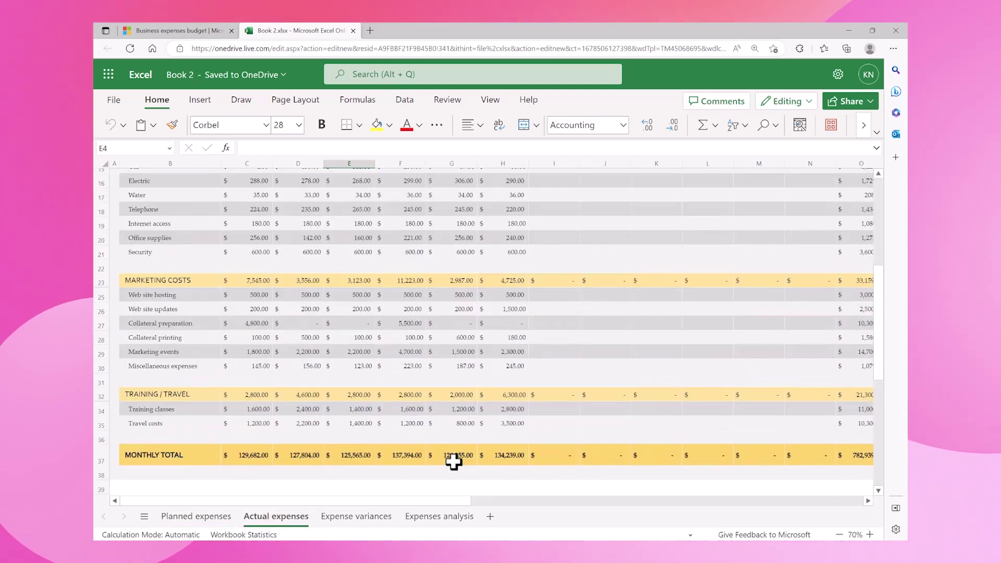
scroll(454, 461, "up", 5)
scroll(422, 465, "up", 3)
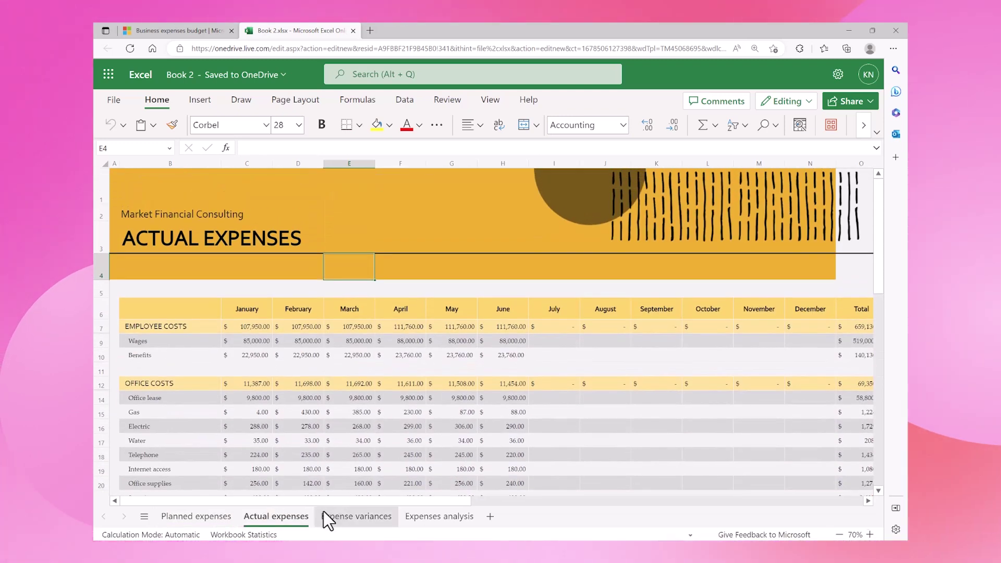
left_click(356, 516)
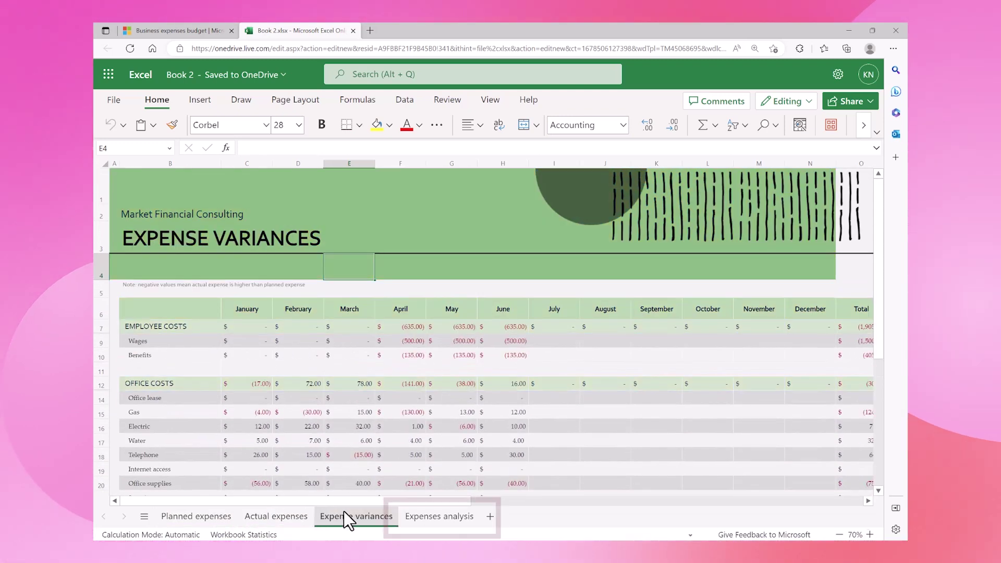
left_click(439, 516)
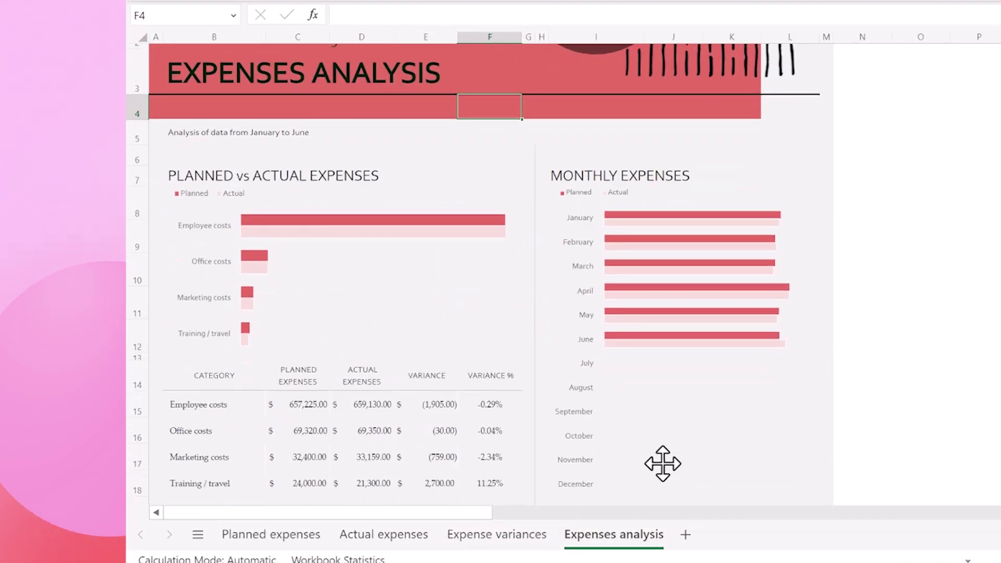
scroll(662, 463, "down", 3)
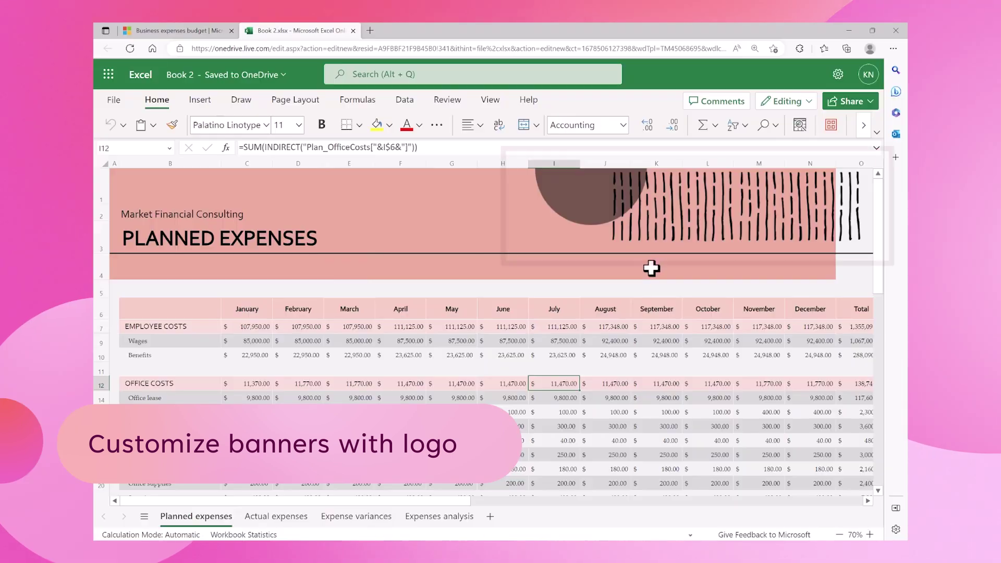
Step: Delete the circle-and-stripes pattern image from the Planned expenses banner
key("Delete")
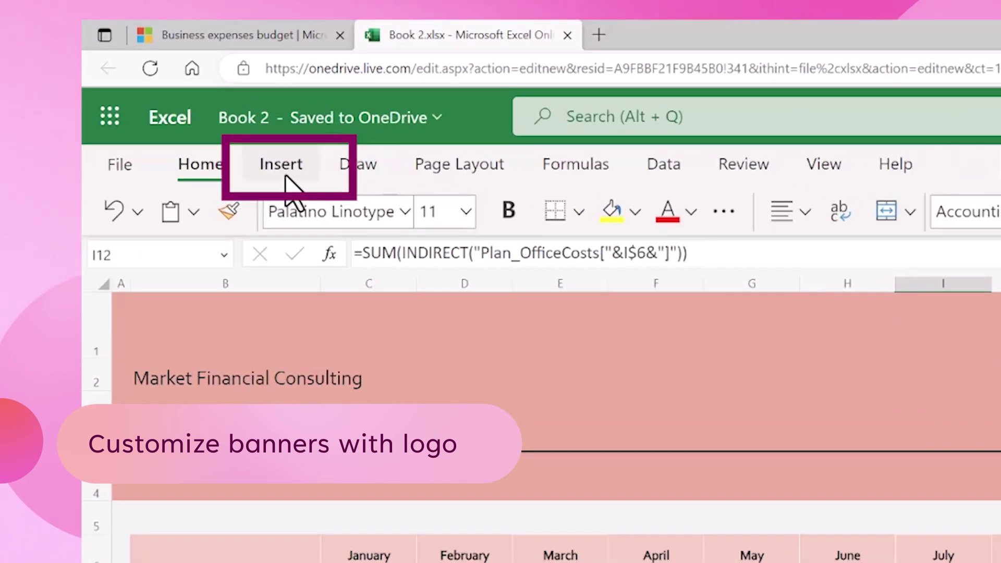
Step: Insert the 'New Logo - Large' picture from the device and shrink it into the banner's top-right corner
left_click(287, 176)
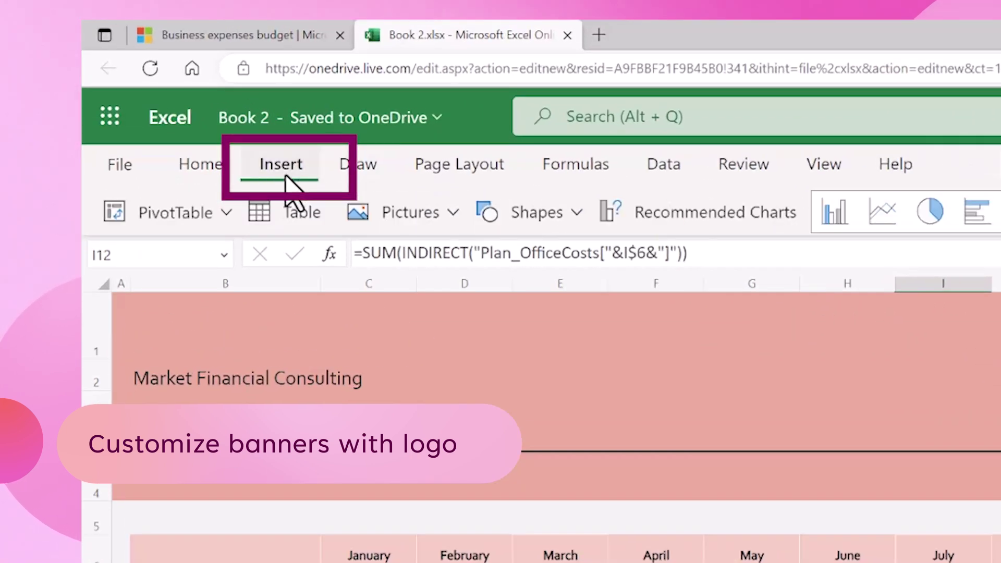
left_click(452, 223)
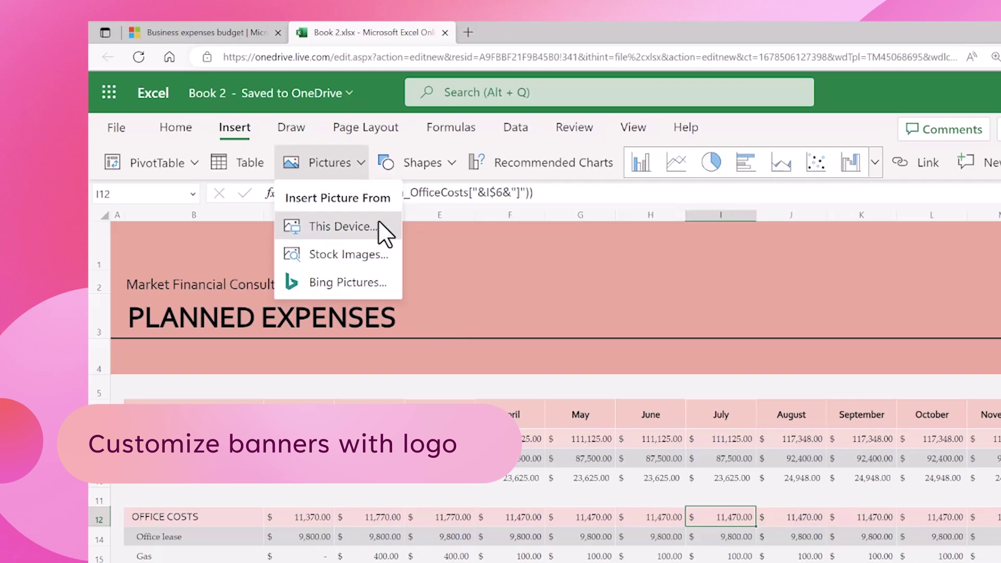
left_click(428, 299)
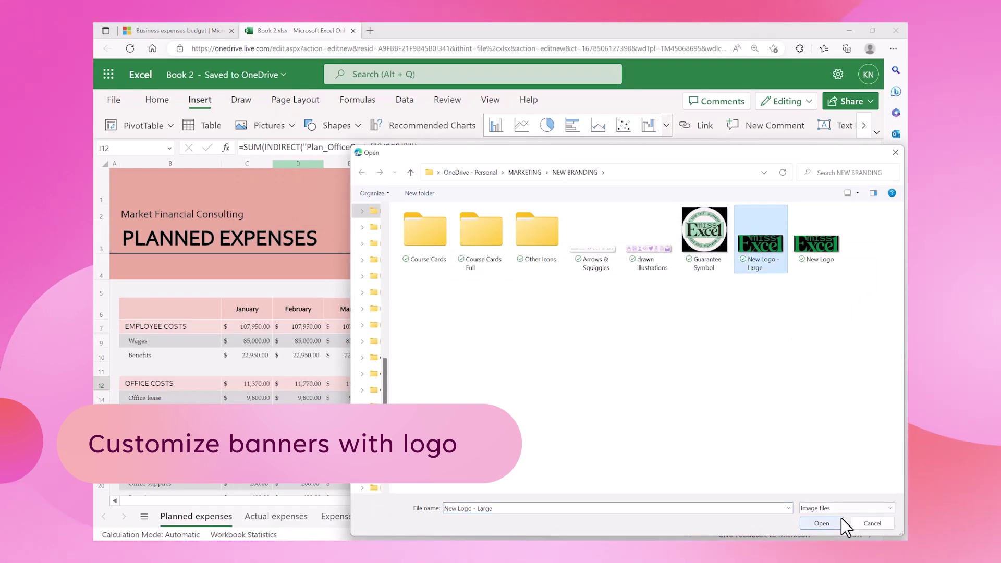
left_click(820, 524)
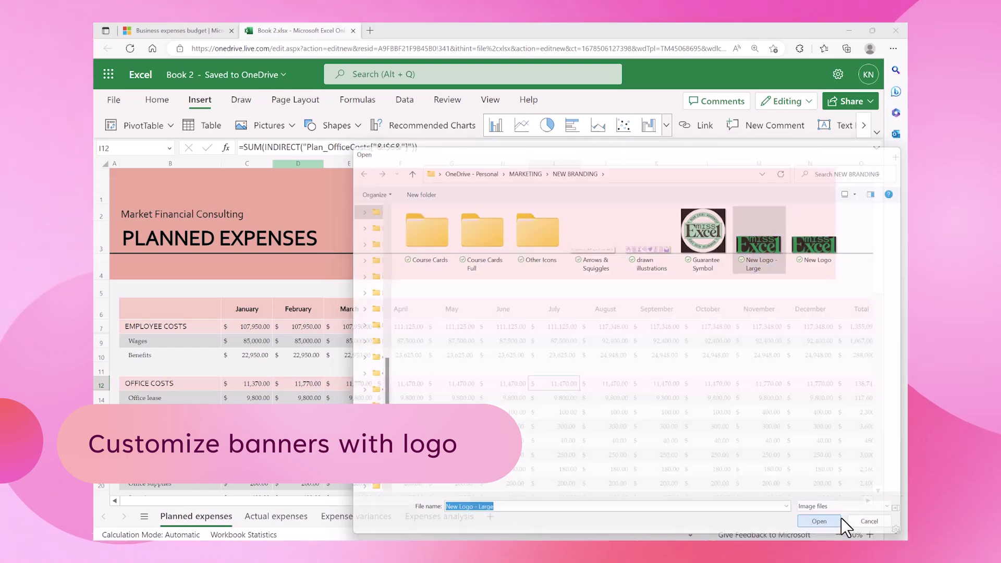
left_click_drag(600, 248, 707, 209)
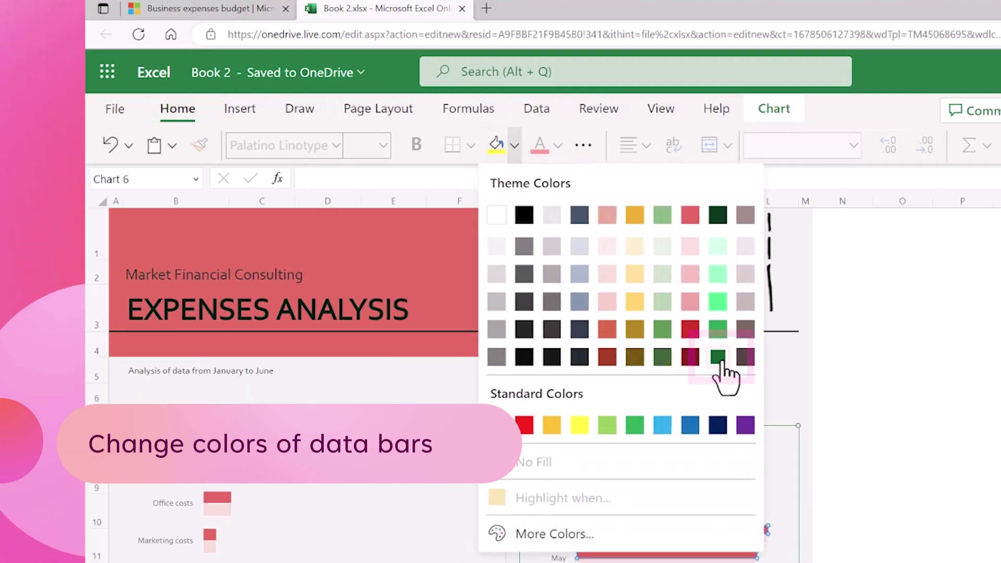
Step: Fill the Monthly Expenses chart's Planned bars dark green and Actual bars yellow, then deselect the chart
left_click(696, 429)
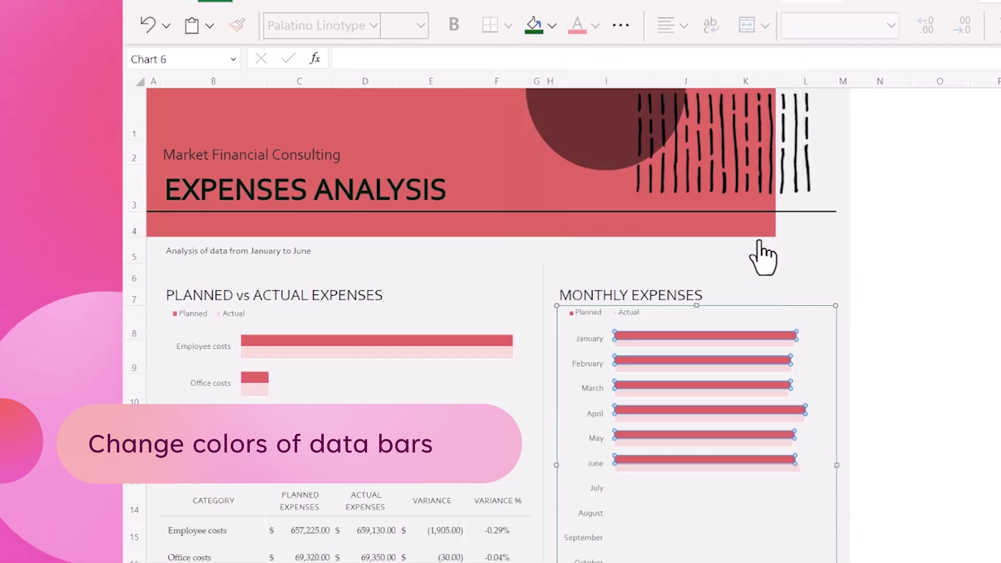
left_click(842, 358)
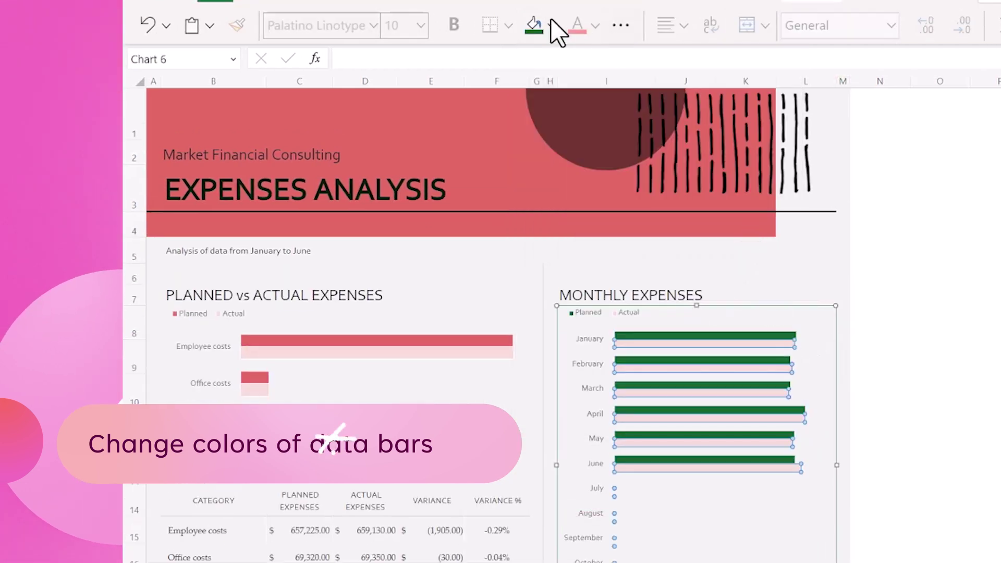
left_click(552, 25)
left_click(617, 305)
left_click(879, 325)
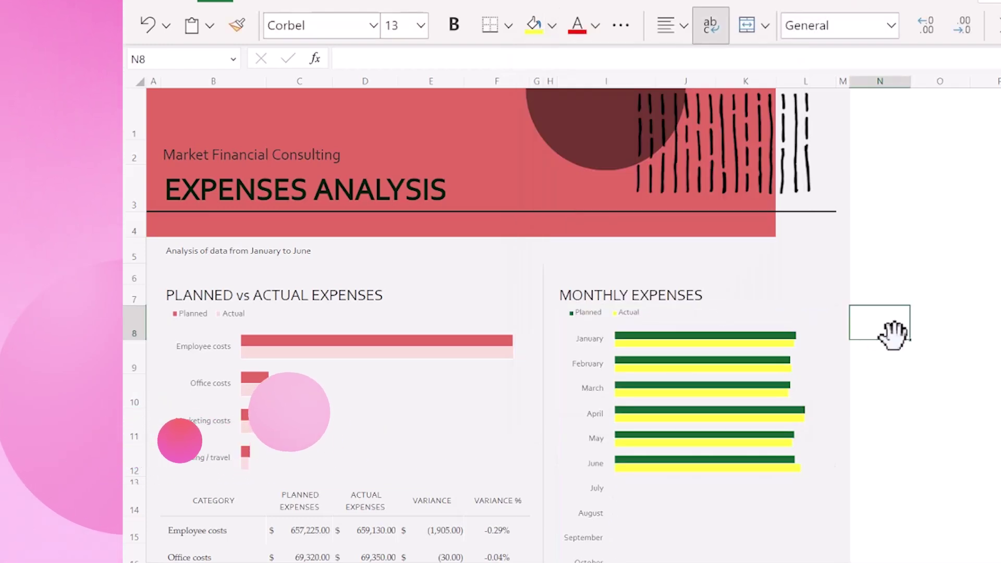